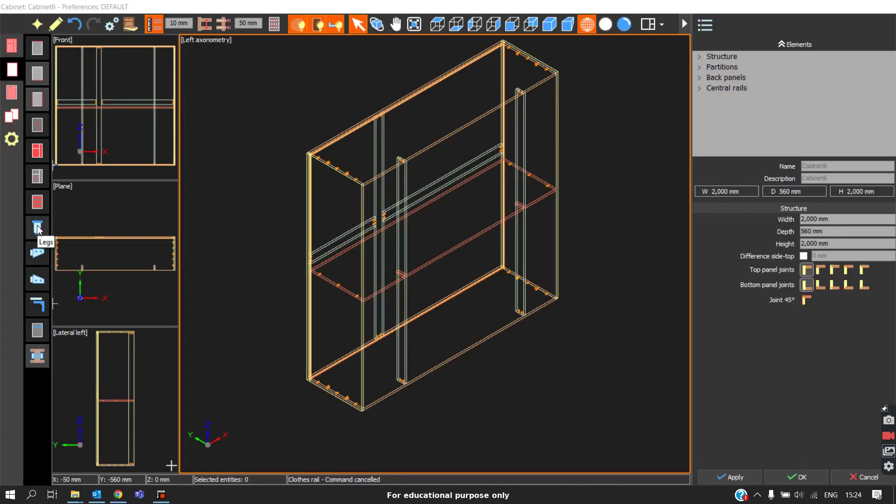
# - Enable Leg1 legs on the wardrobe, raising its overall height to 2,100 mm
pyautogui.click(37, 227)
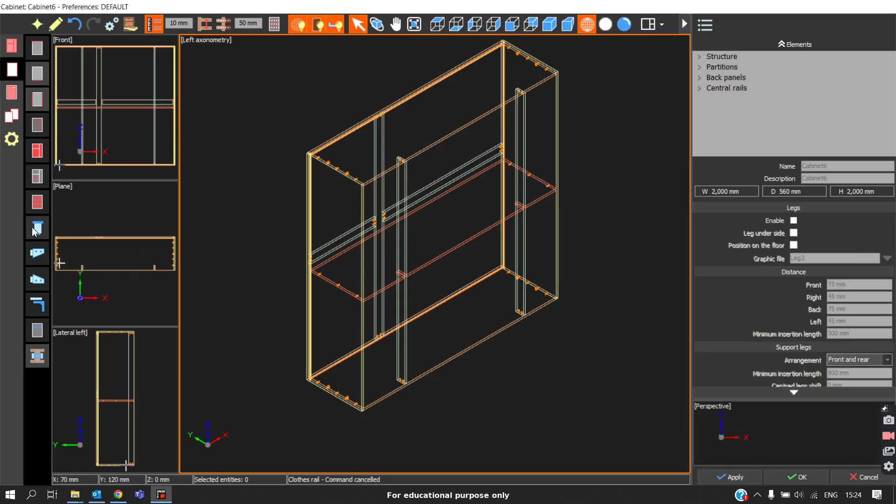
pyautogui.click(794, 221)
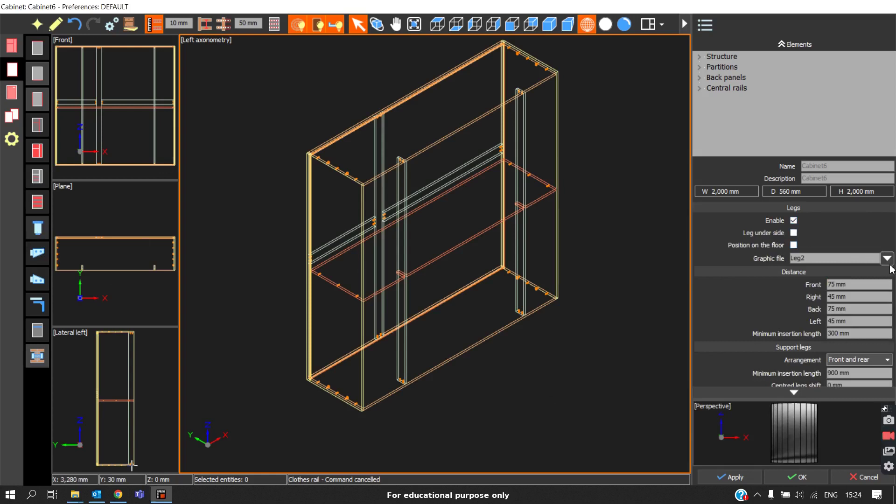
pyautogui.click(886, 258)
pyautogui.click(838, 347)
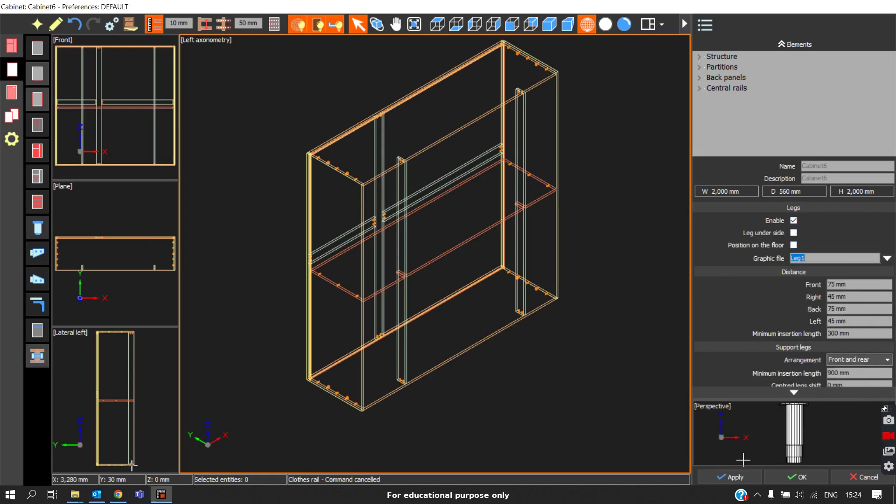
pyautogui.click(734, 482)
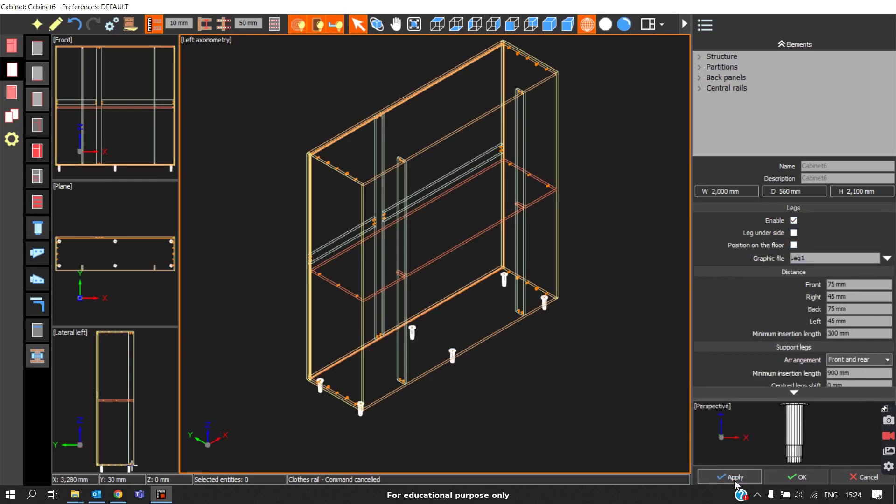
pyautogui.scroll(3, 329, 420)
pyautogui.scroll(5, 328, 420)
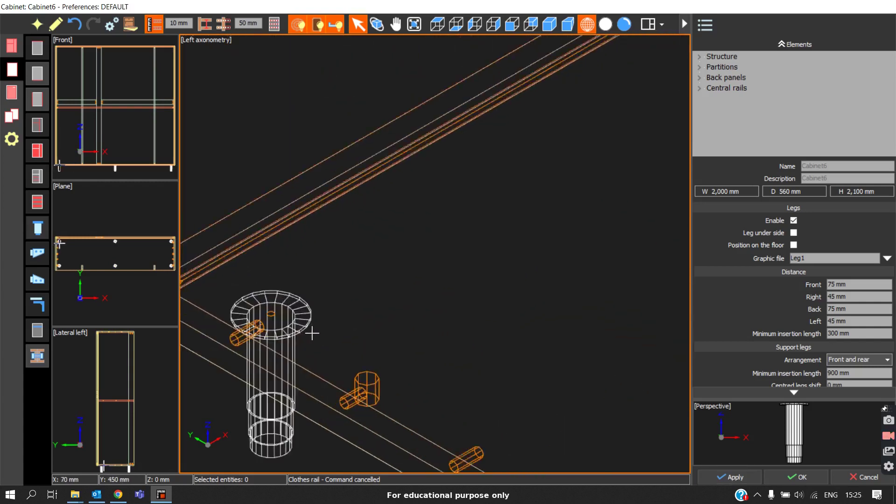
# - Apply legs under the side panels (width becomes 2,032 mm), then switch that option off
pyautogui.click(793, 232)
pyautogui.click(731, 476)
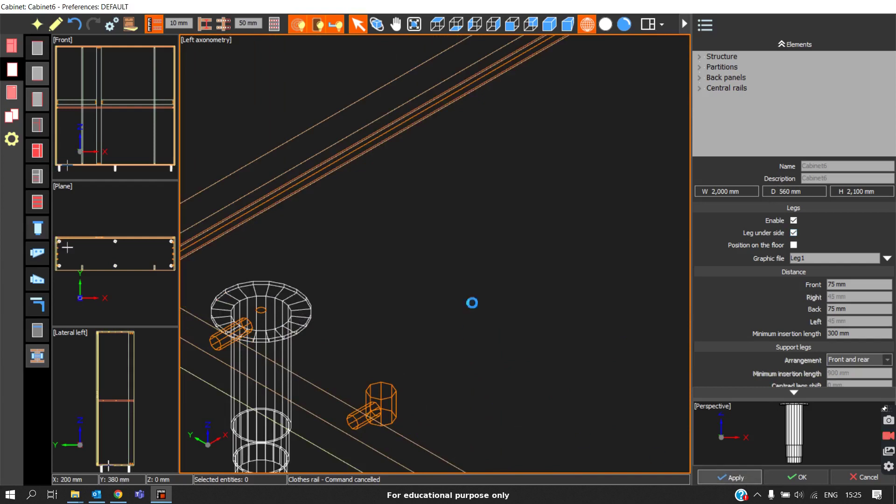
pyautogui.scroll(-2, 472, 301)
pyautogui.scroll(-1, 508, 196)
pyautogui.scroll(1, 352, 210)
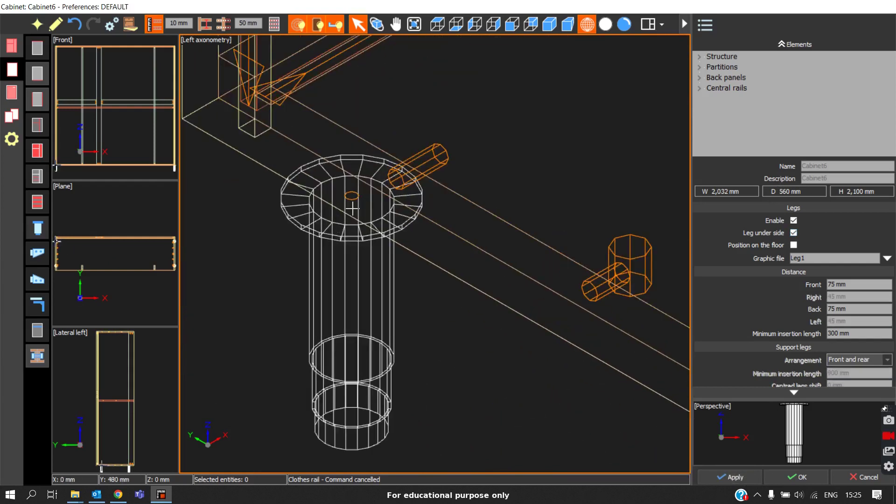
pyautogui.scroll(-2, 353, 210)
pyautogui.scroll(-2, 363, 219)
pyautogui.scroll(1, 363, 219)
pyautogui.scroll(3, 388, 237)
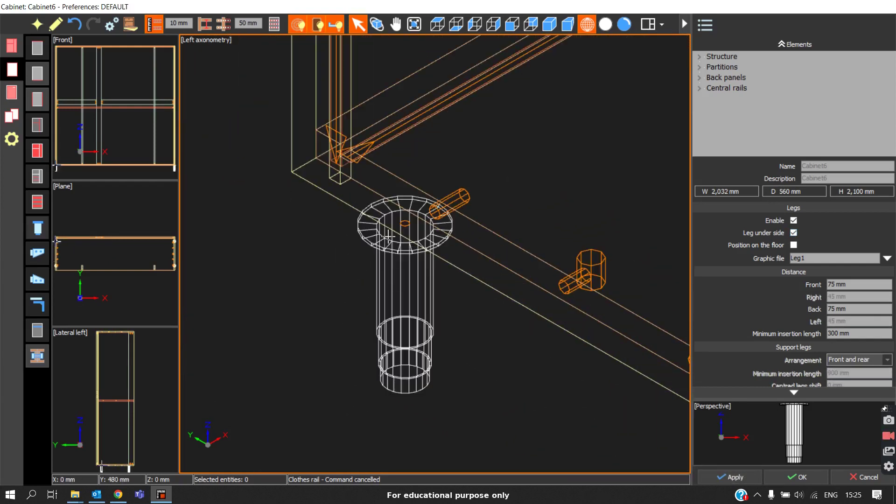
pyautogui.scroll(-1, 451, 270)
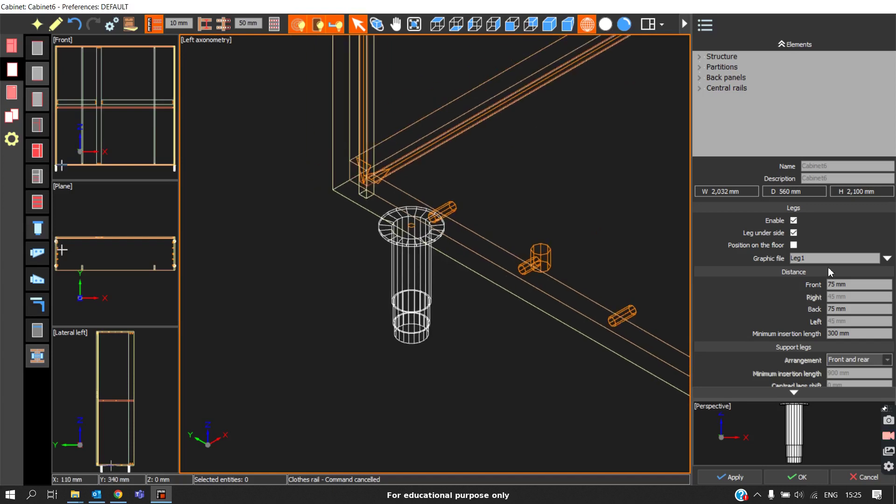
pyautogui.scroll(-3, 511, 254)
pyautogui.scroll(1, 423, 239)
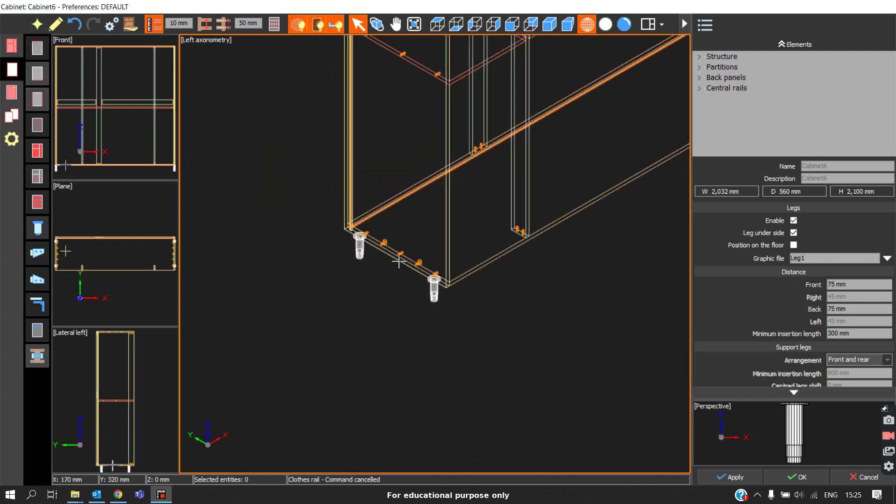
pyautogui.click(794, 232)
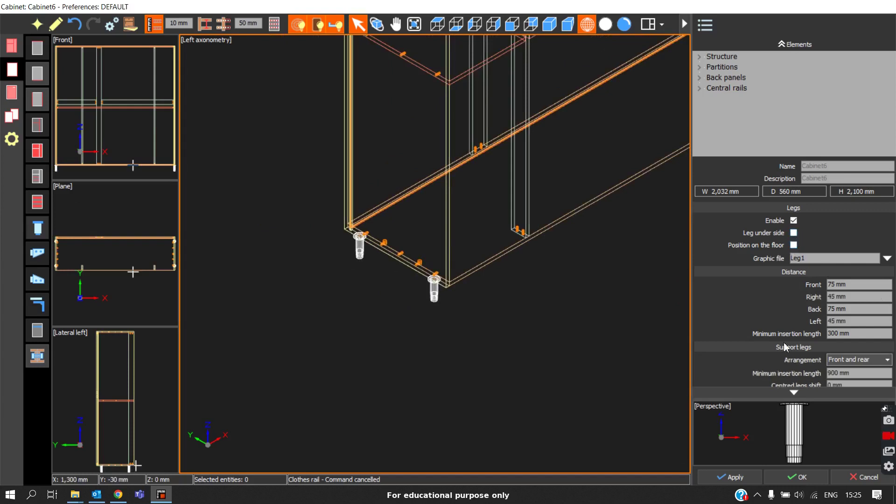
# - Regenerate the legs with support legs, keeping 75 mm front and back distances
pyautogui.click(729, 477)
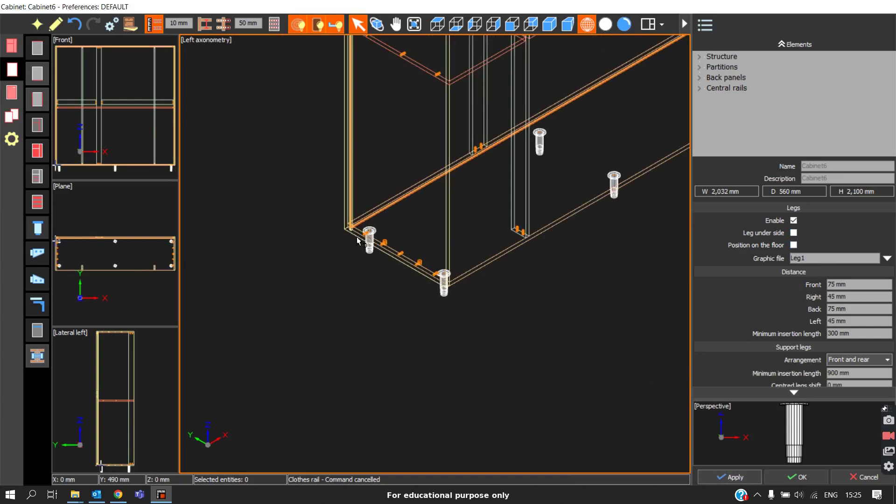
pyautogui.scroll(1, 502, 228)
pyautogui.scroll(1, 444, 248)
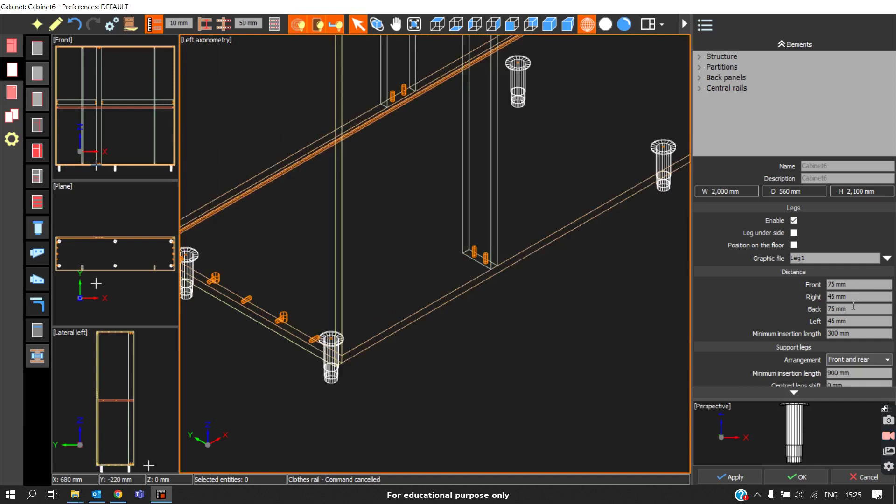
pyautogui.scroll(-2, 476, 259)
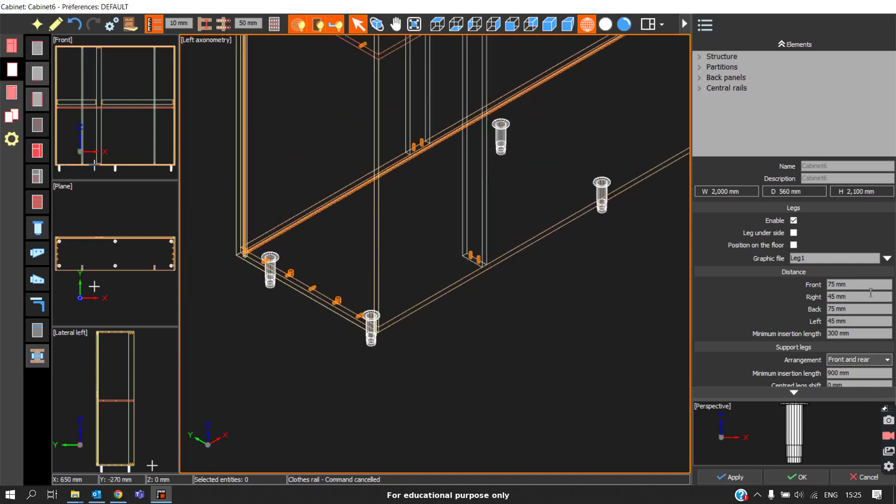
pyautogui.press('Tab')
pyautogui.press('Tab')
pyautogui.scroll(-1, 443, 208)
pyautogui.scroll(1, 396, 260)
pyautogui.scroll(1, 430, 224)
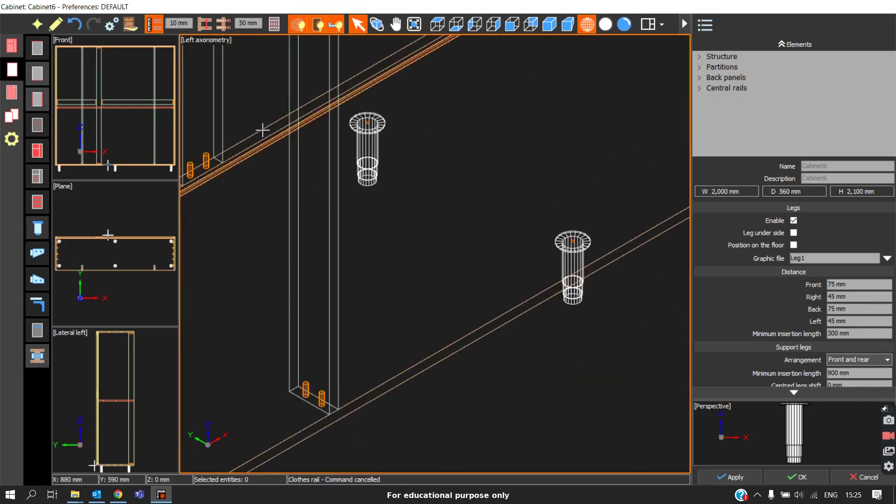
pyautogui.scroll(-1, 392, 187)
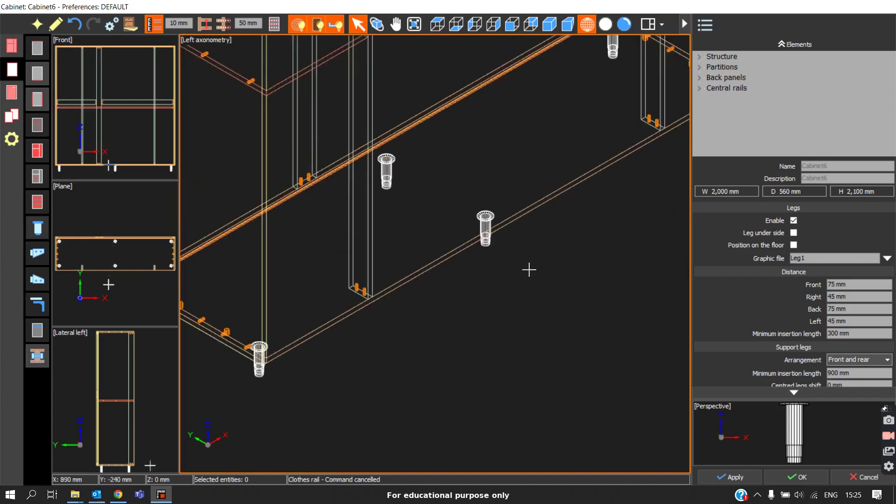
pyautogui.scroll(-2, 528, 270)
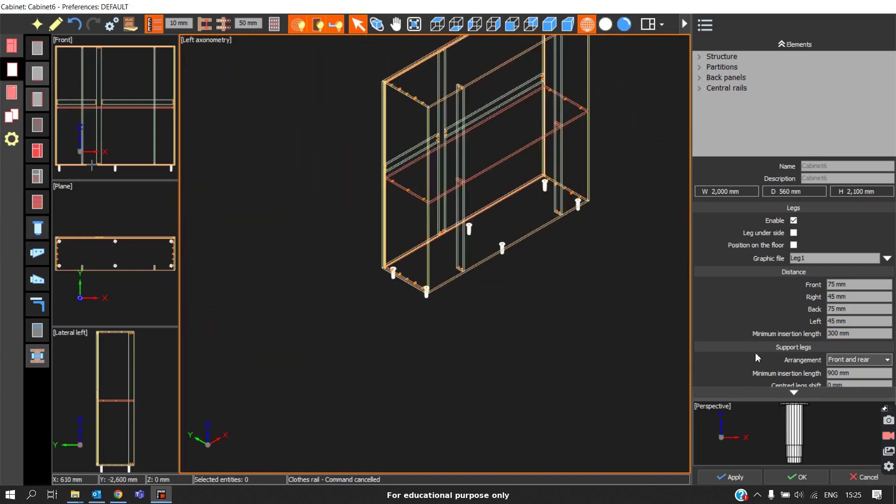
pyautogui.scroll(-1, 829, 375)
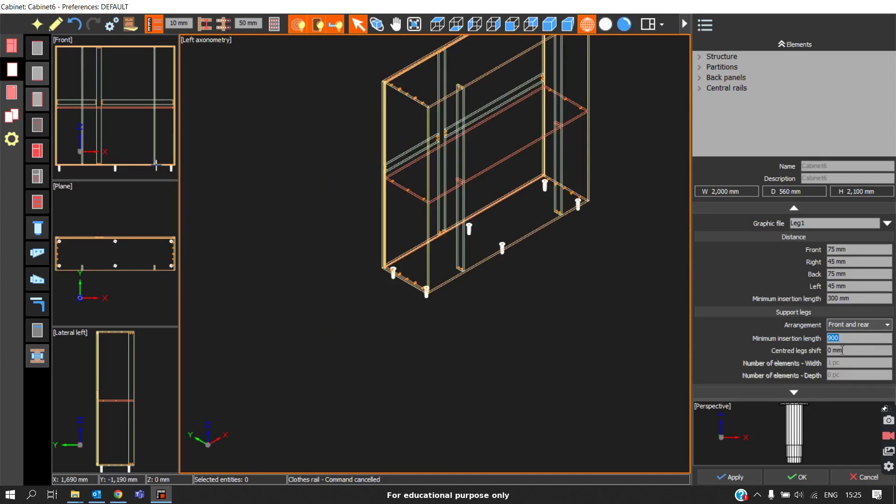
# - Review the standard cabinet dimensions, then return to Legs and confirm the 900 mm minimum insertion
pyautogui.click(54, 26)
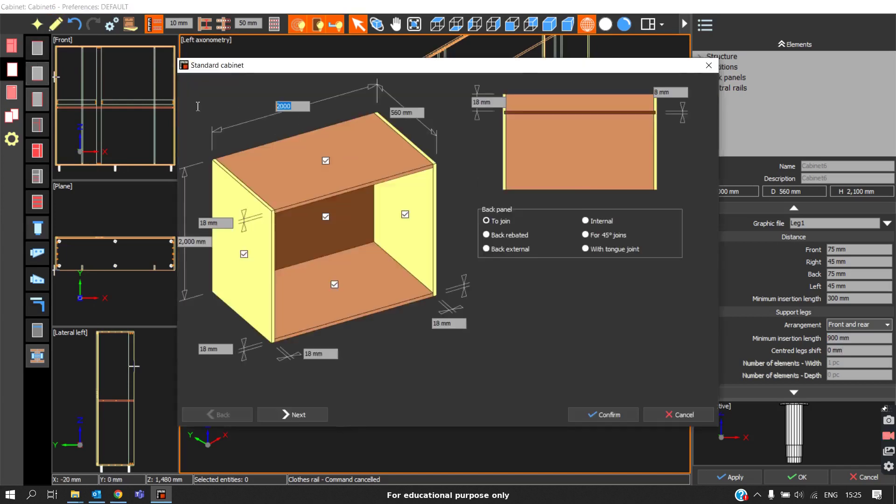
pyautogui.click(678, 415)
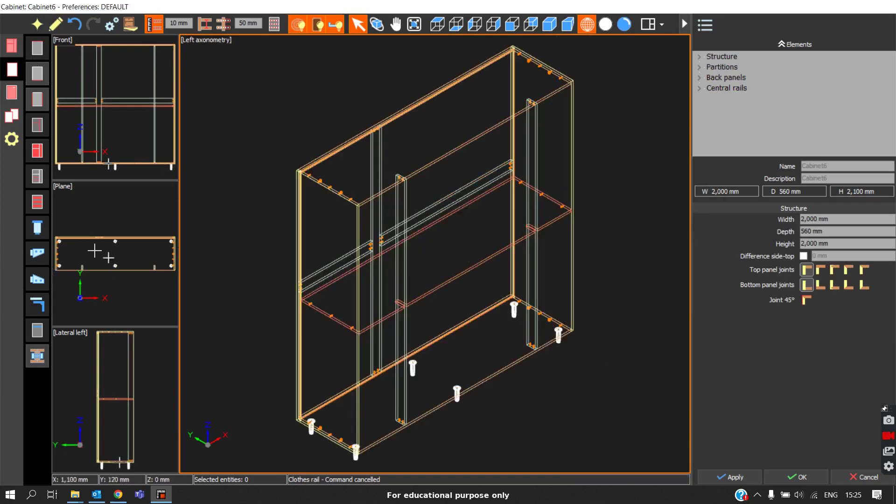
pyautogui.click(37, 227)
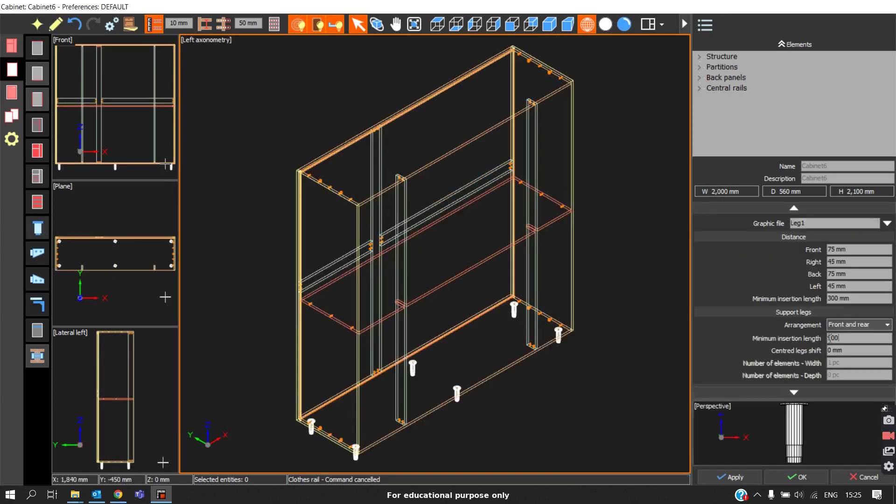
pyautogui.write('900')
pyautogui.press('Return')
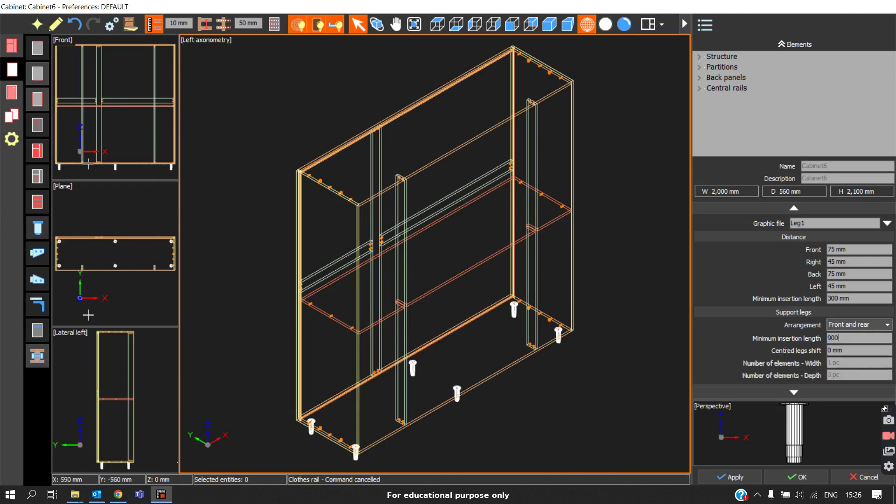
pyautogui.scroll(1, 772, 333)
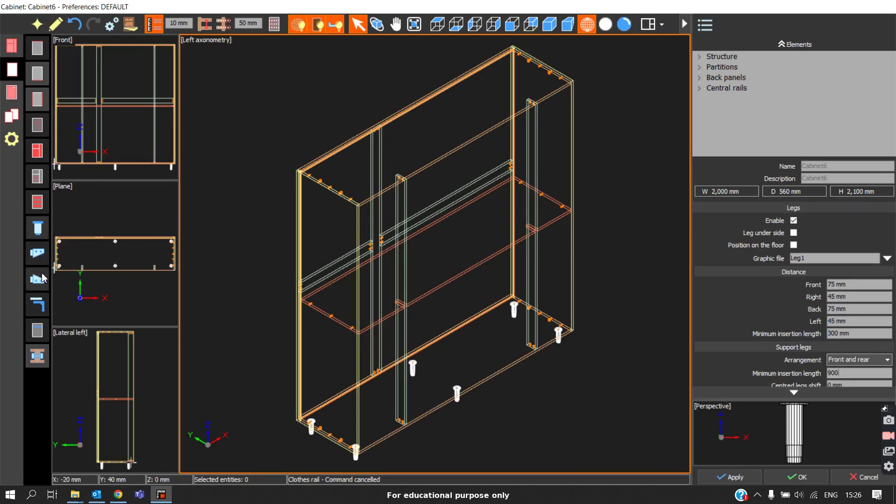
# - Enable top wall-unit supports with the Wall Unit Support Bottom model, raising height to 2,123 mm
pyautogui.click(39, 254)
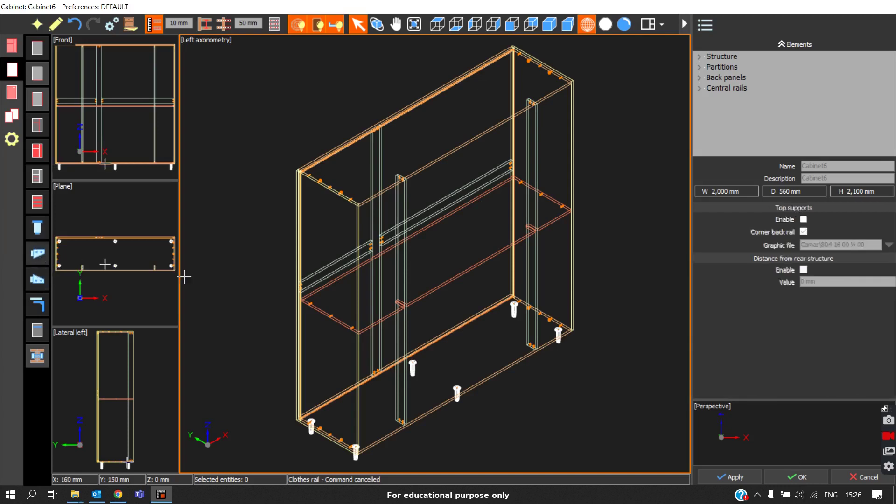
pyautogui.click(803, 219)
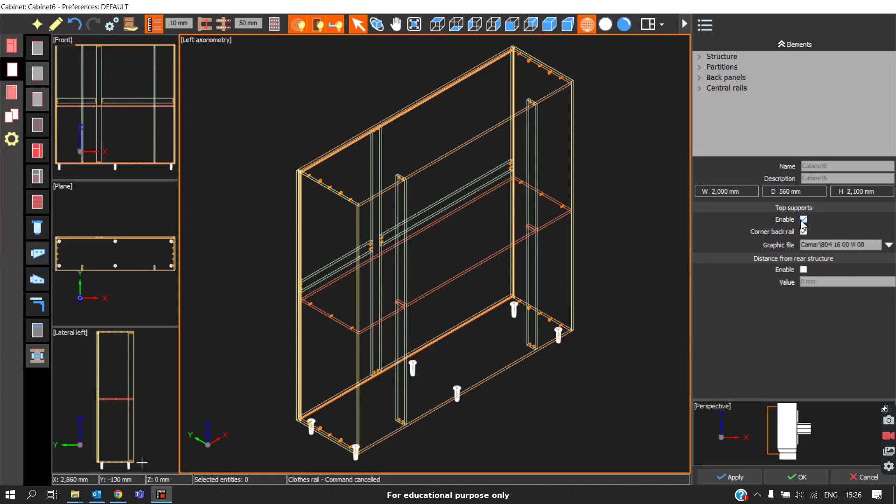
pyautogui.click(803, 219)
pyautogui.click(887, 244)
pyautogui.moveTo(814, 259)
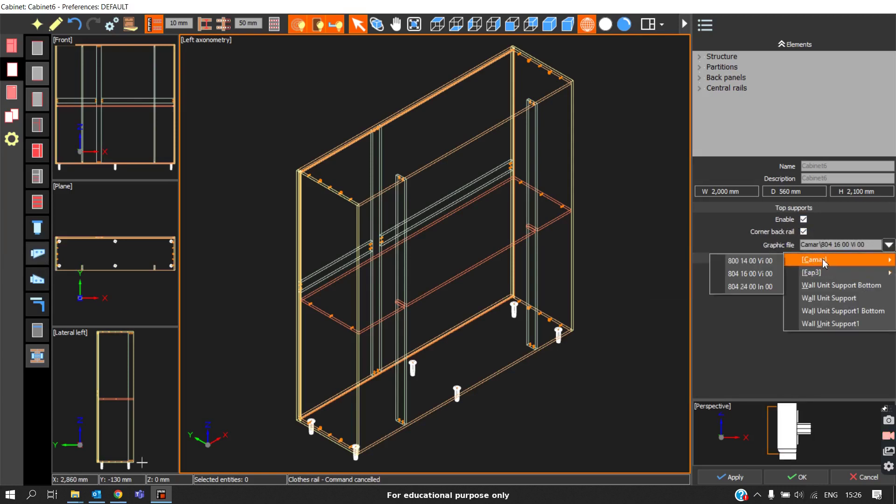
pyautogui.click(699, 274)
pyautogui.click(731, 480)
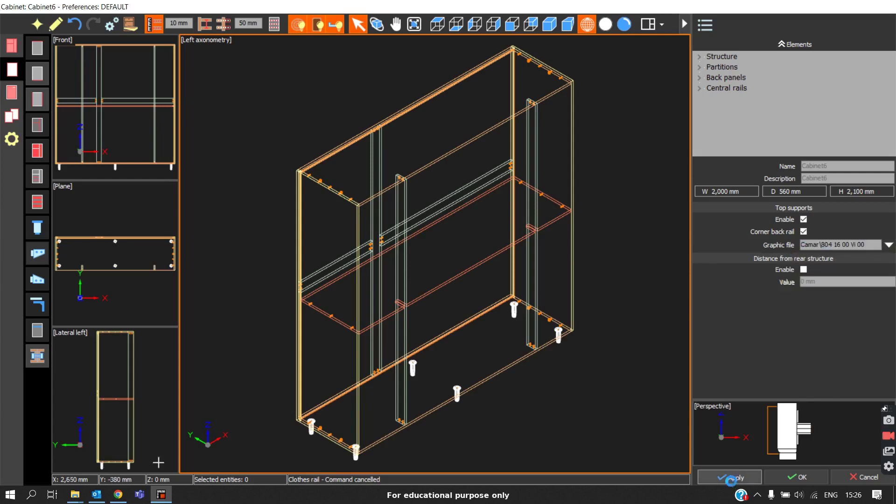
pyautogui.scroll(2, 312, 192)
pyautogui.scroll(2, 310, 191)
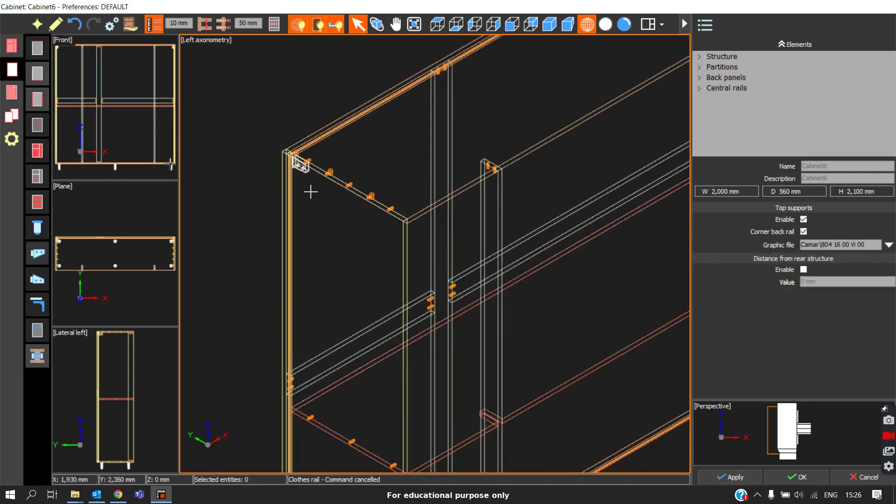
pyautogui.click(889, 246)
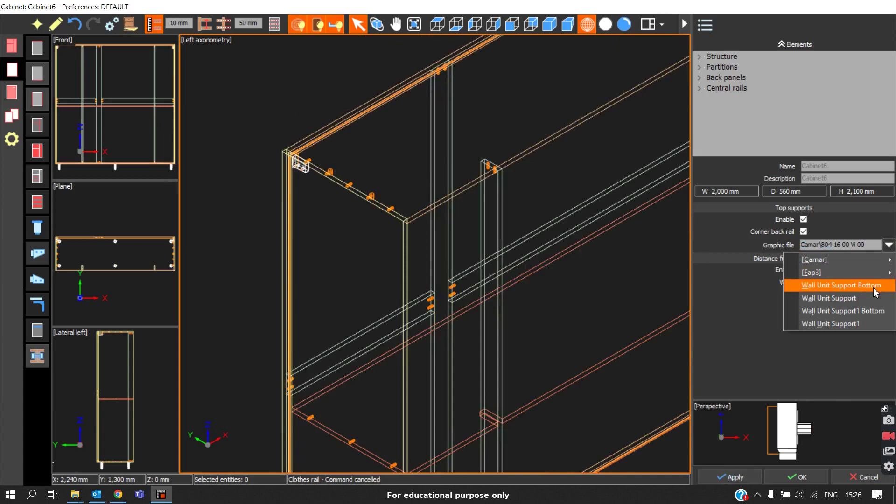
pyautogui.click(840, 284)
pyautogui.click(730, 478)
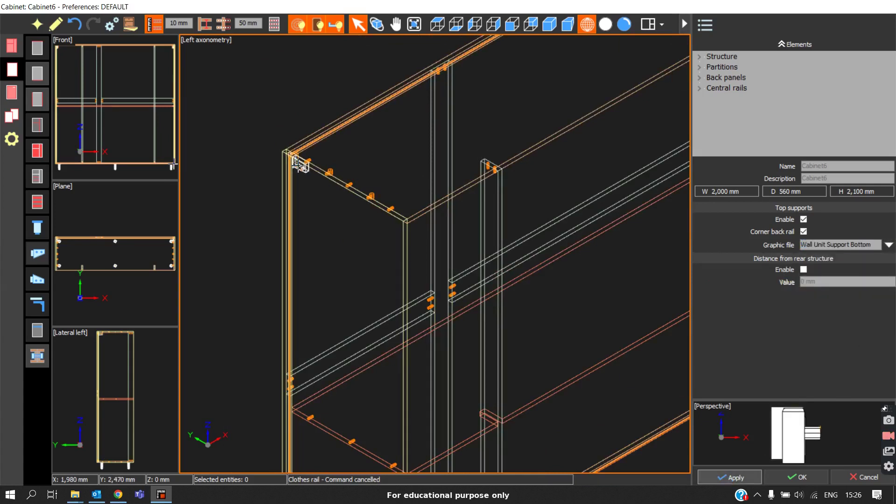
pyautogui.scroll(1, 310, 224)
pyautogui.scroll(2, 310, 224)
pyautogui.scroll(1, 314, 211)
pyautogui.scroll(-2, 318, 189)
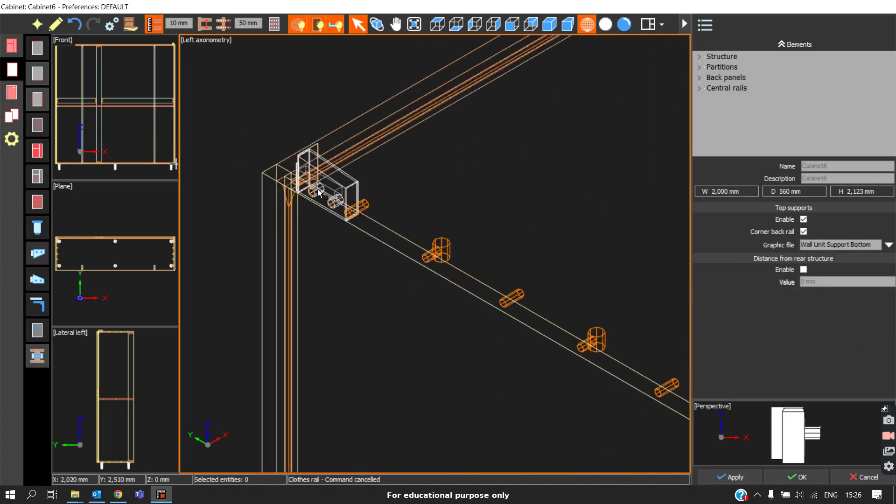
pyautogui.scroll(-1, 318, 189)
pyautogui.scroll(-2, 318, 189)
pyautogui.scroll(-1, 256, 274)
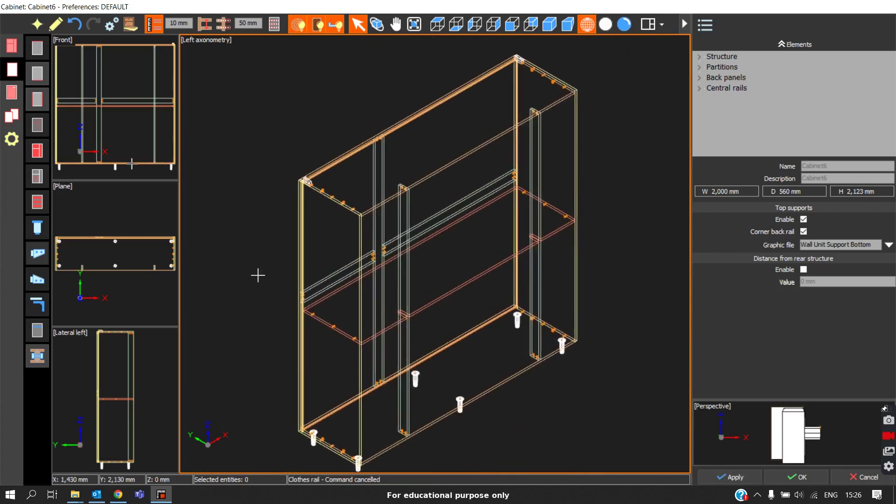
# - Enable bottom wall-unit supports using the Wall Unit Support model
pyautogui.click(38, 281)
pyautogui.click(803, 221)
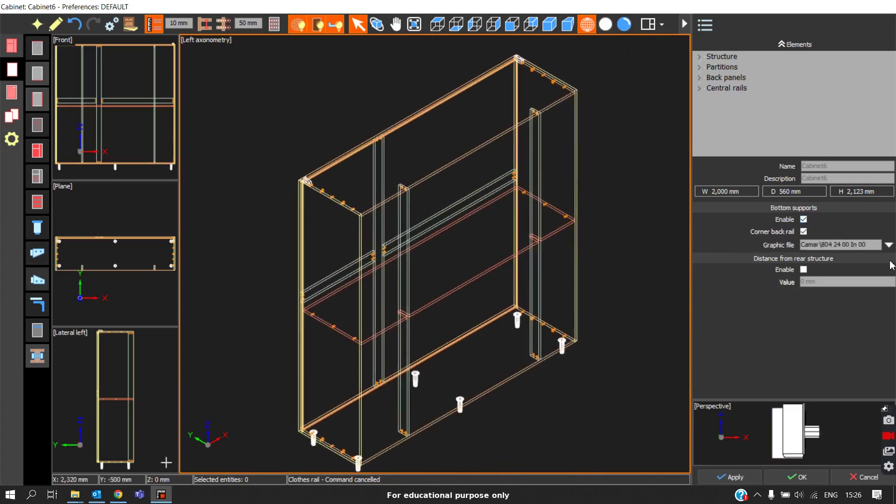
pyautogui.click(888, 244)
pyautogui.click(819, 302)
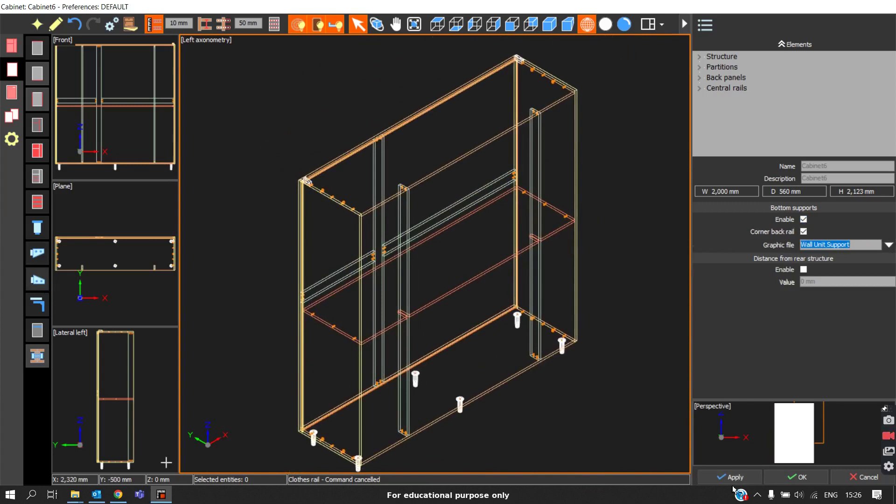
pyautogui.scroll(2, 345, 396)
pyautogui.scroll(2, 374, 356)
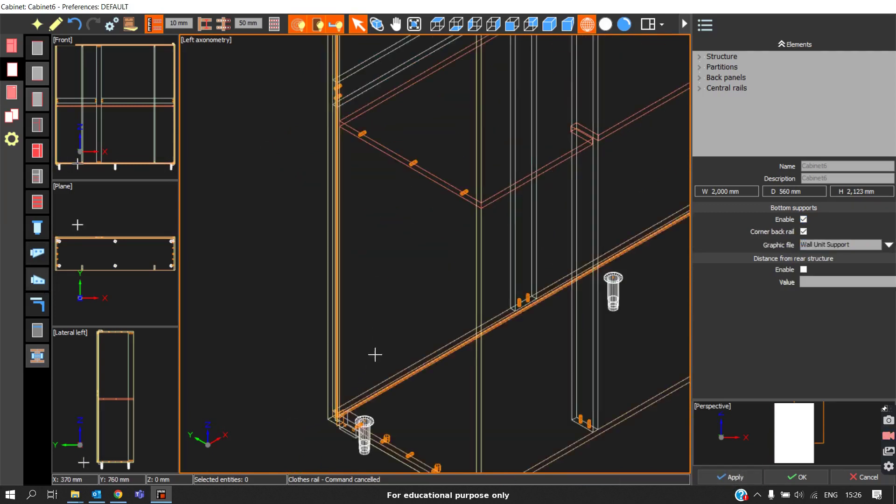
pyautogui.scroll(2, 374, 355)
pyautogui.scroll(1, 374, 356)
pyautogui.scroll(2, 364, 354)
pyautogui.scroll(1, 359, 353)
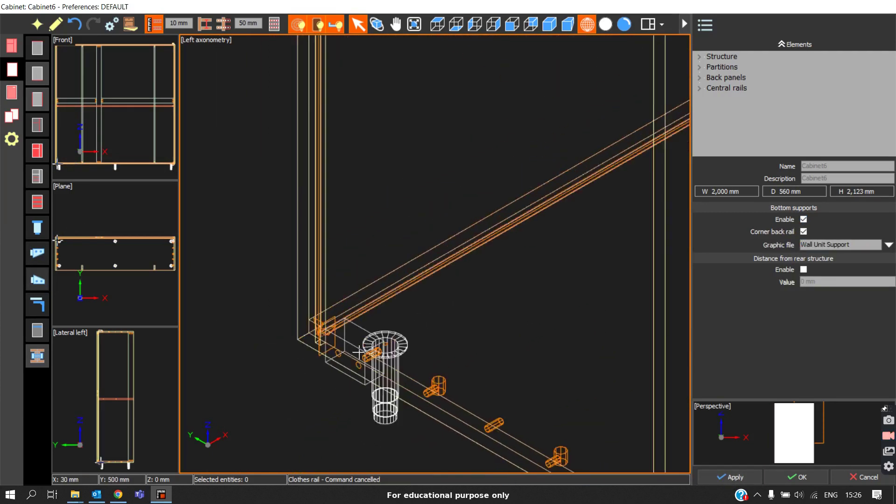
pyautogui.scroll(-3, 359, 353)
pyautogui.scroll(-3, 413, 350)
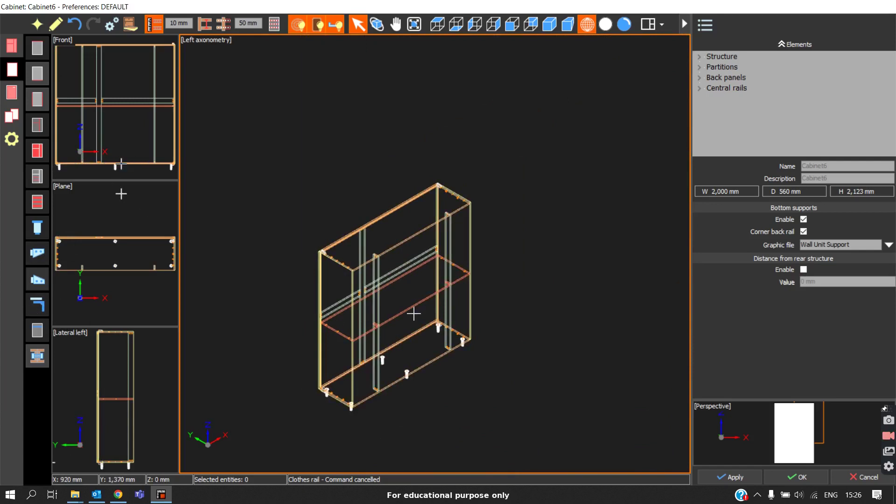
# - Place a shelf inside the wardrobe and end the shelf command
pyautogui.click(38, 176)
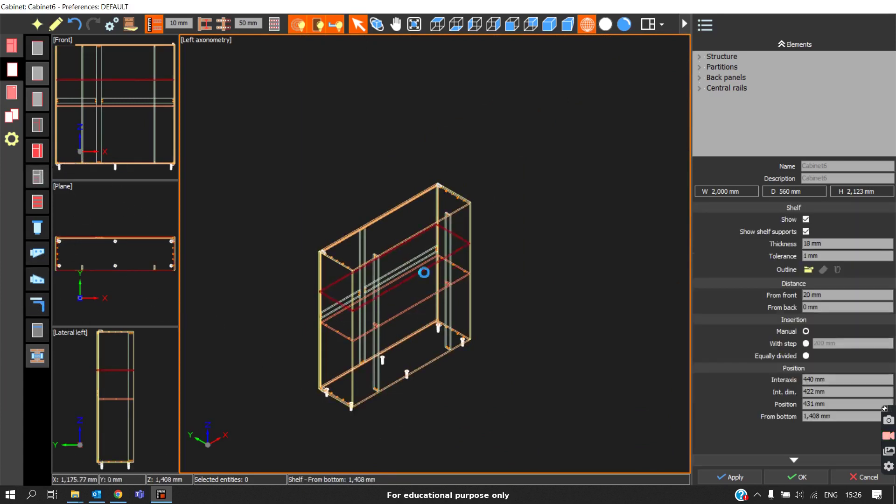
pyautogui.click(381, 308)
pyautogui.scroll(5, 371, 317)
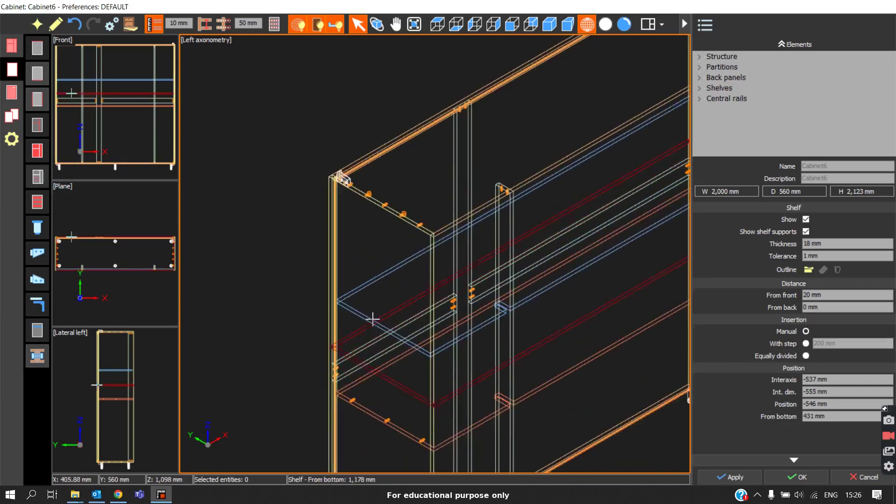
pyautogui.press('Escape')
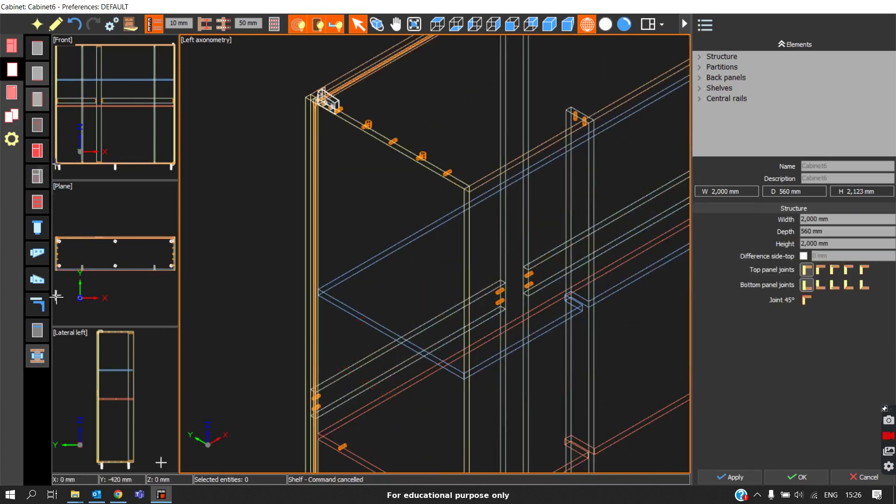
pyautogui.press('Return')
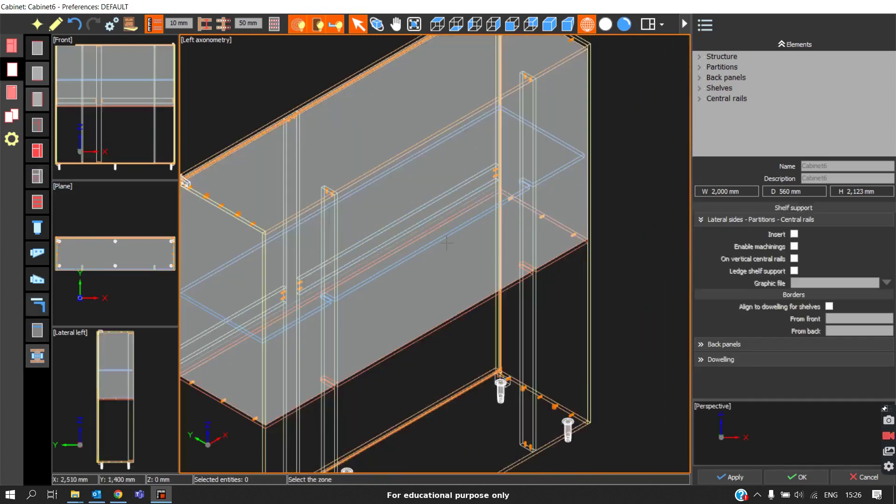
pyautogui.click(446, 241)
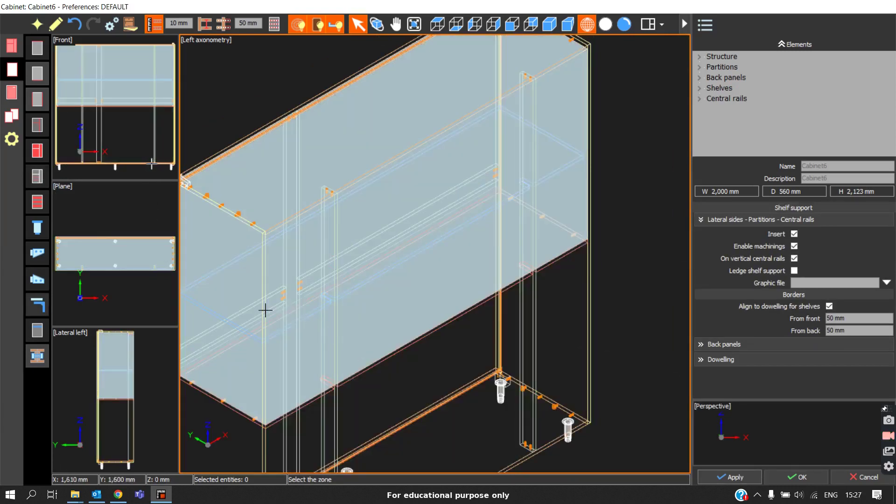
pyautogui.moveTo(266, 310); pyautogui.dragTo(329, 320, button='middle')
pyautogui.click(886, 281)
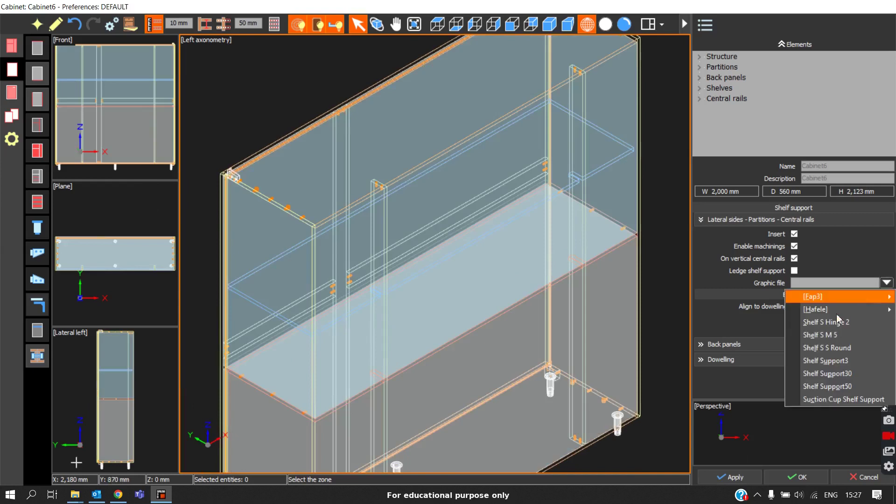
pyautogui.click(826, 345)
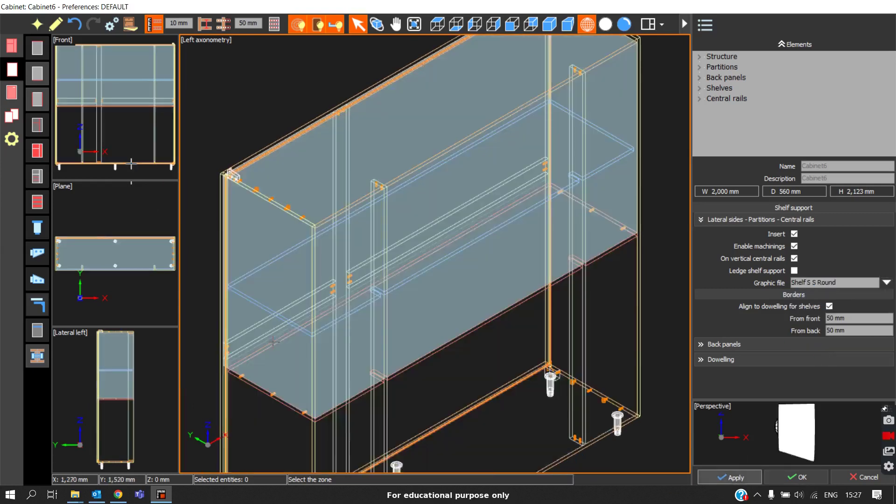
pyautogui.scroll(3, 336, 343)
pyautogui.scroll(2, 320, 335)
pyautogui.scroll(2, 238, 290)
pyautogui.scroll(3, 357, 326)
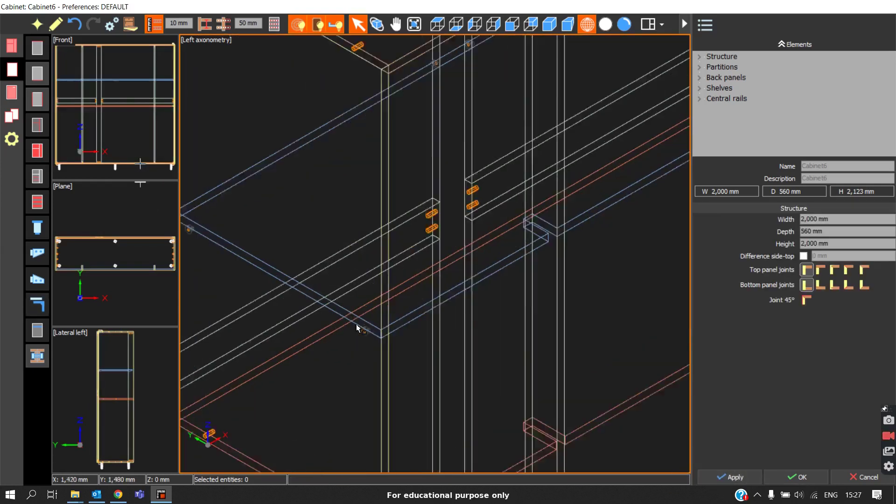
pyautogui.scroll(2, 406, 341)
pyautogui.scroll(-2, 343, 311)
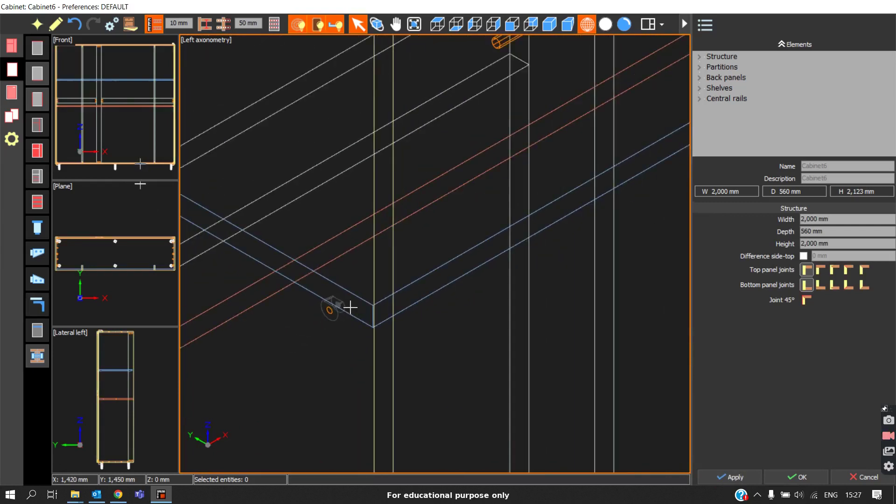
pyautogui.scroll(-2, 350, 308)
pyautogui.scroll(-2, 365, 301)
pyautogui.scroll(-3, 355, 286)
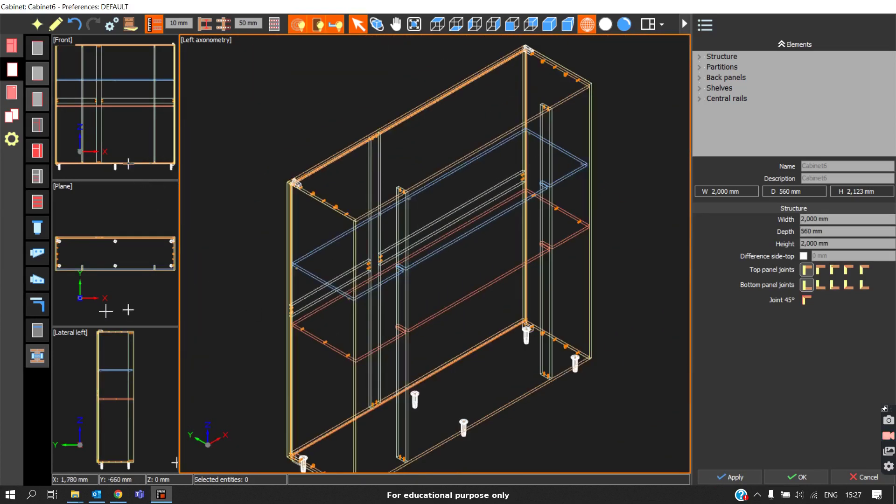
# - Add a 30 mm round clothes rail in the top compartment and select it for editing
pyautogui.click(37, 341)
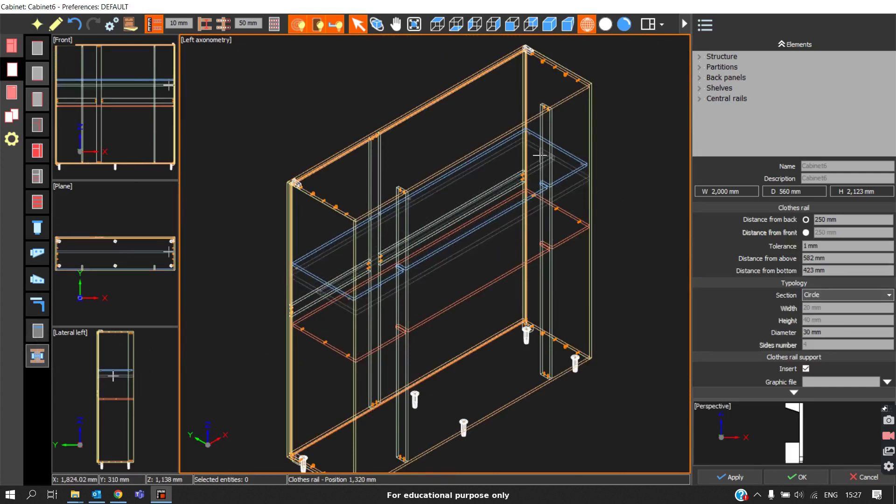
pyautogui.scroll(2, 482, 151)
pyautogui.scroll(1, 512, 115)
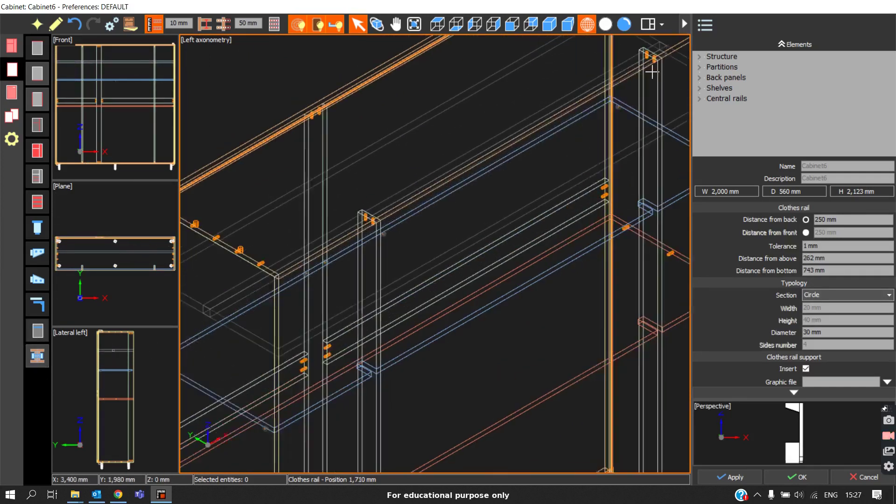
pyautogui.scroll(1, 672, 51)
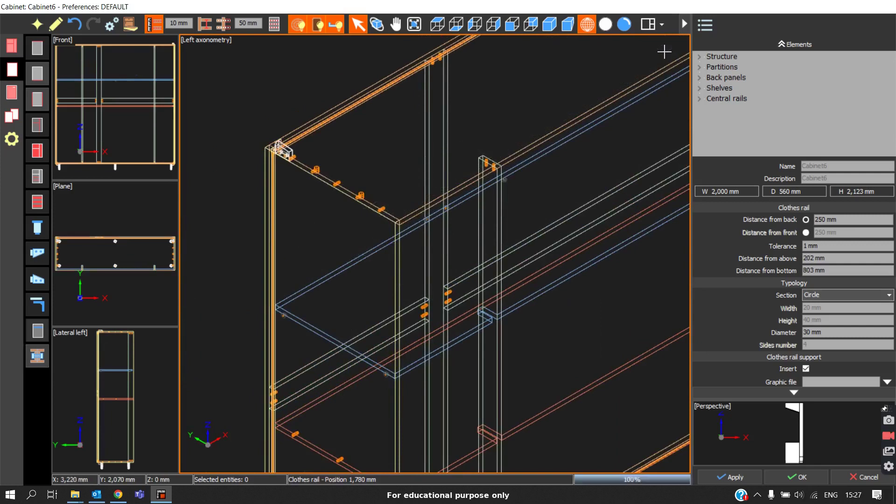
pyautogui.scroll(1, 354, 248)
pyautogui.press('Escape')
pyautogui.scroll(2, 340, 204)
pyautogui.scroll(-1, 311, 201)
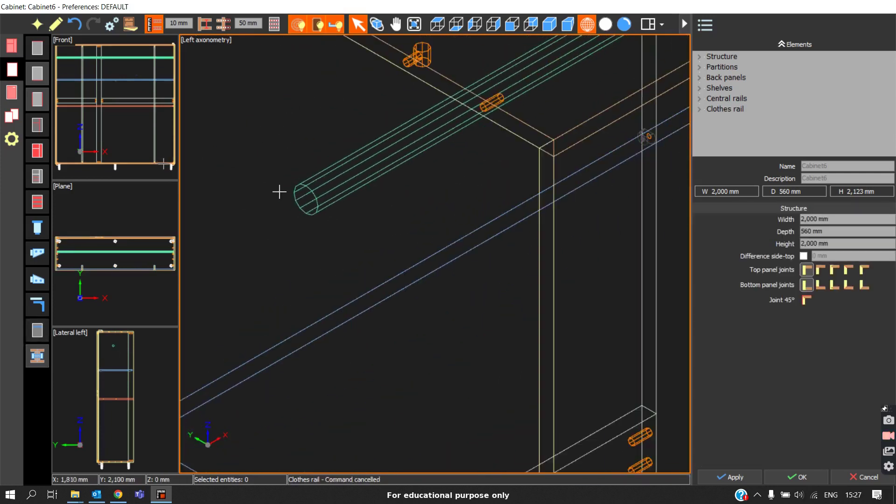
pyautogui.scroll(-1, 311, 202)
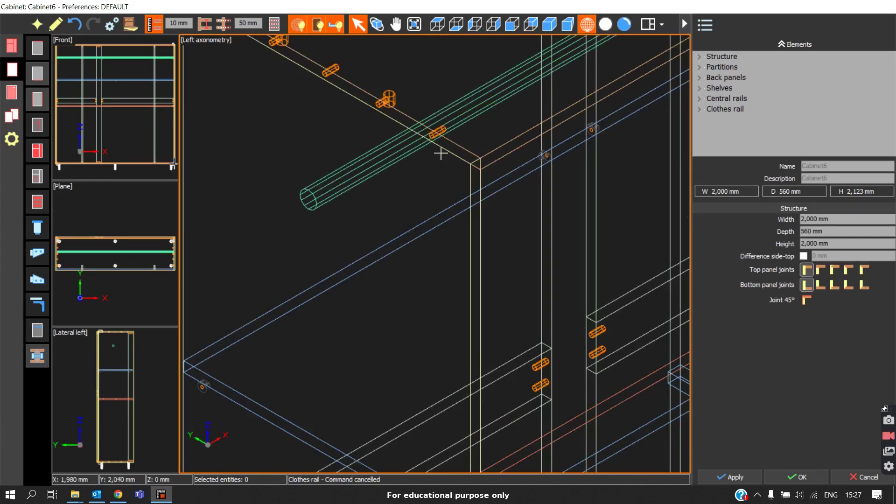
pyautogui.scroll(-2, 390, 187)
pyautogui.click(419, 173)
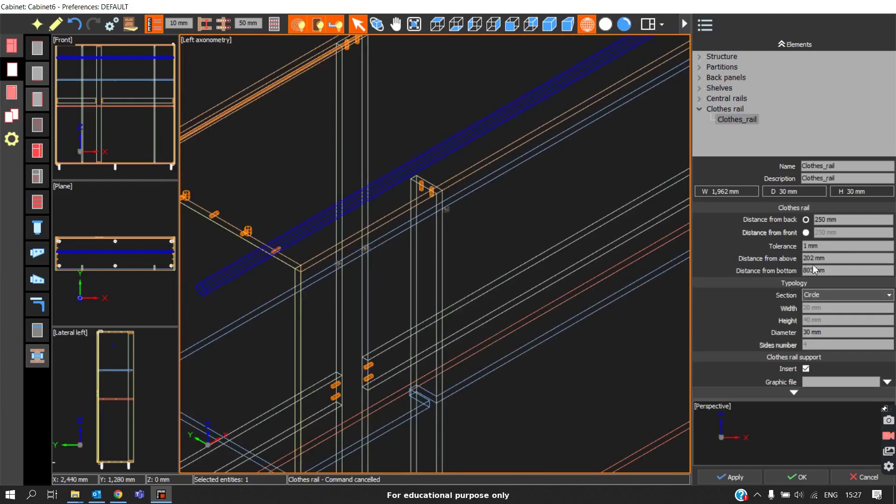
# - Set the clothes rail section to Ellipse, keeping 20 mm width and 40 mm height
pyautogui.click(817, 294)
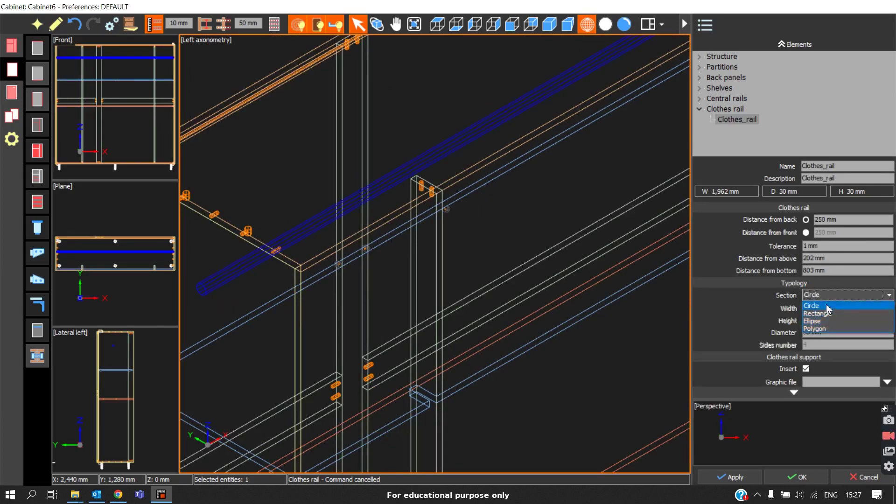
pyautogui.click(827, 307)
pyautogui.scroll(-2, 814, 341)
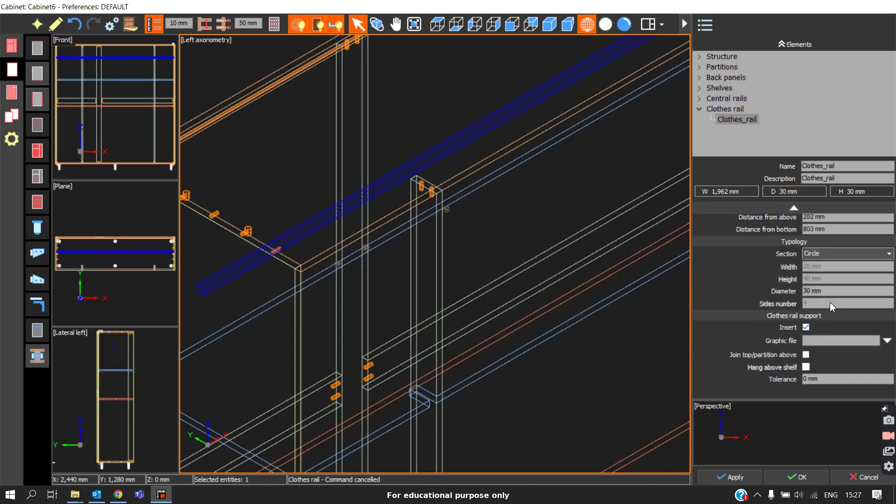
pyautogui.click(832, 248)
pyautogui.click(826, 278)
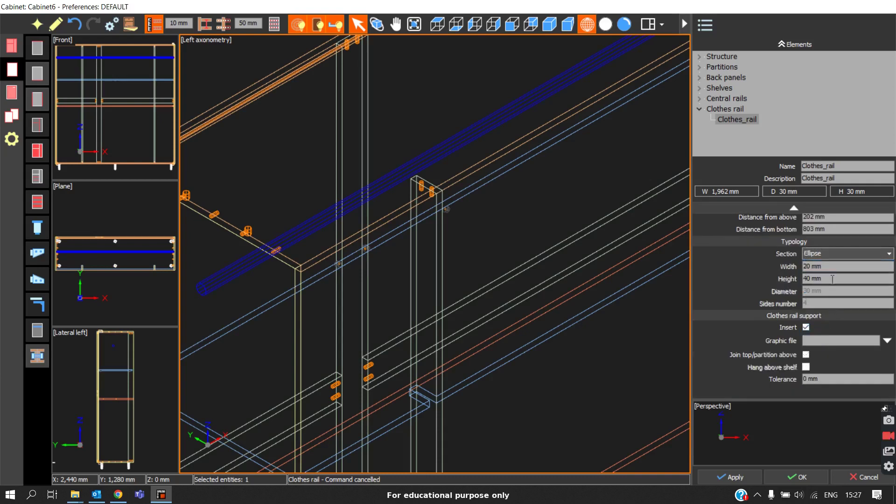
pyautogui.scroll(1, 260, 243)
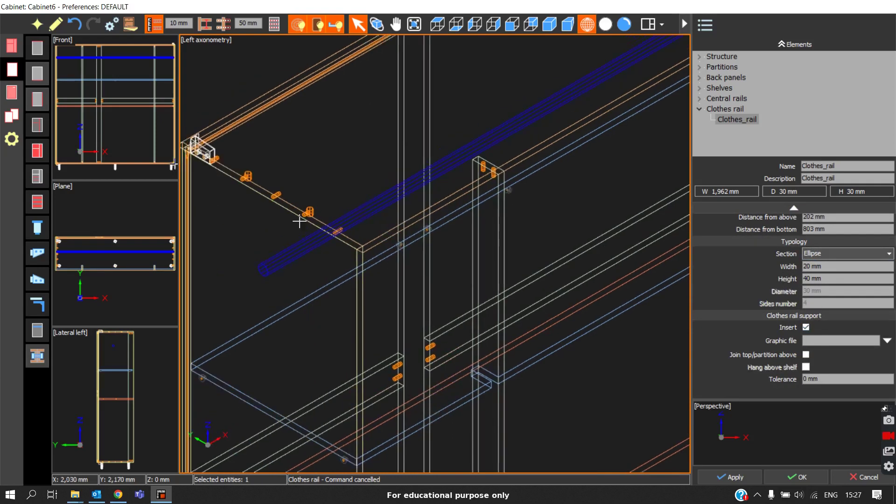
pyautogui.scroll(1, 294, 274)
pyautogui.scroll(2, 267, 264)
pyautogui.scroll(1, 266, 264)
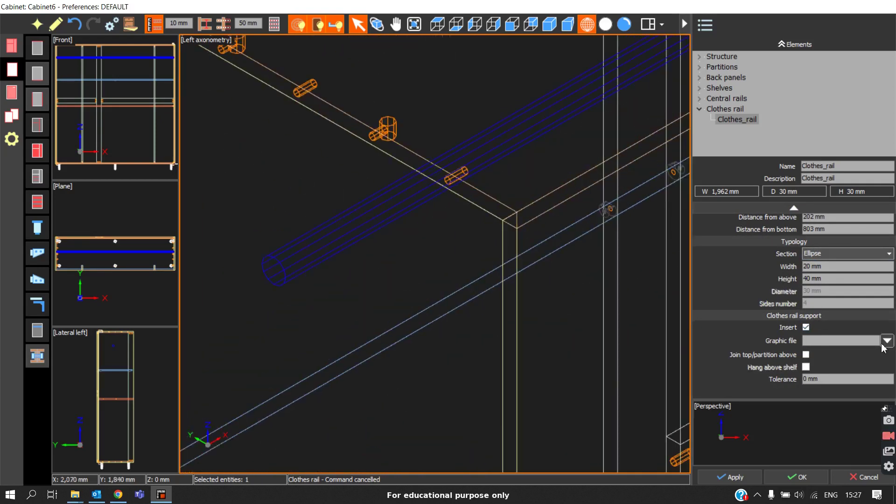
# - Fit Clothes Rail Support 4 brackets and join the rail to the top panel, 55 mm below
pyautogui.click(887, 341)
pyautogui.click(852, 395)
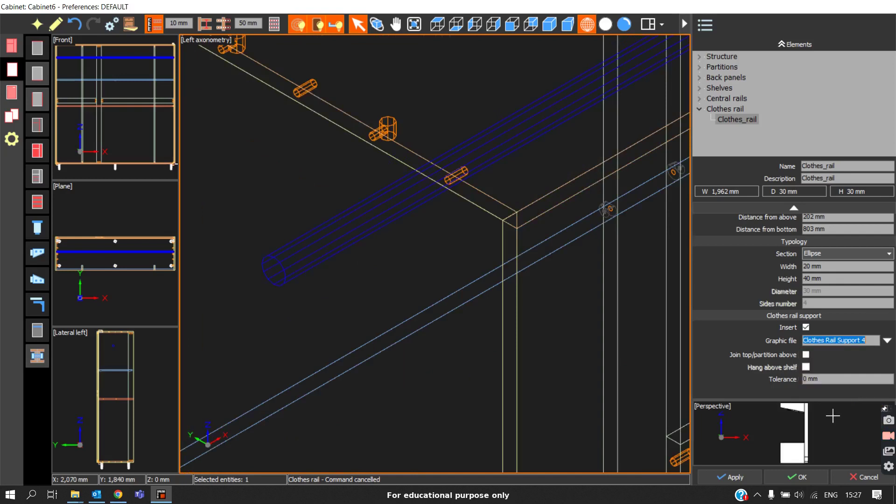
pyautogui.click(742, 481)
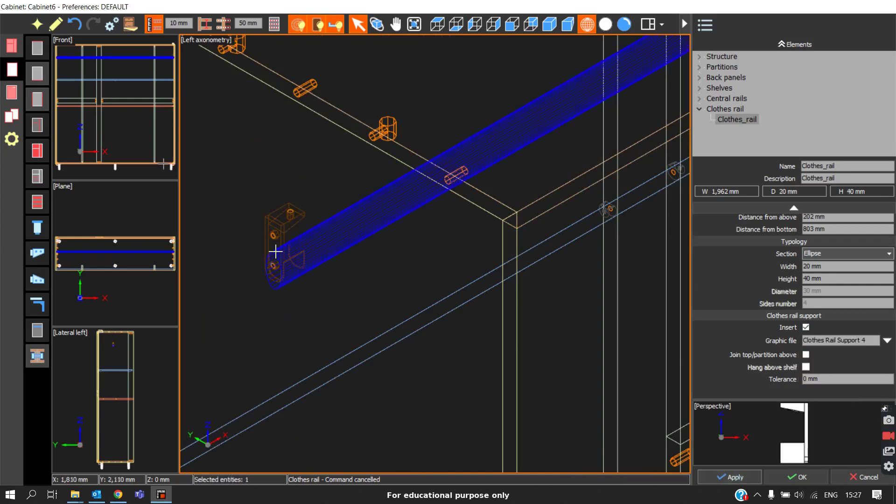
pyautogui.scroll(2, 278, 248)
pyautogui.scroll(-1, 277, 248)
pyautogui.scroll(-1, 290, 208)
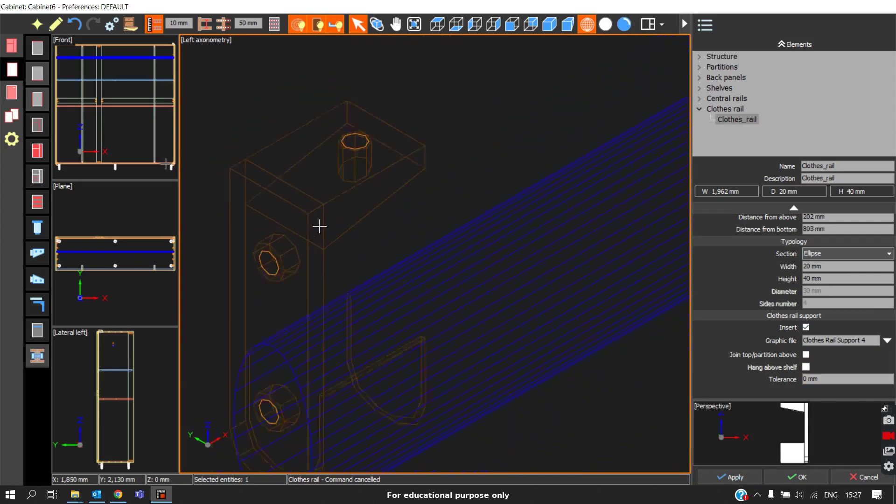
pyautogui.scroll(-1, 318, 225)
pyautogui.scroll(-1, 327, 228)
pyautogui.scroll(2, 307, 218)
pyautogui.scroll(1, 313, 214)
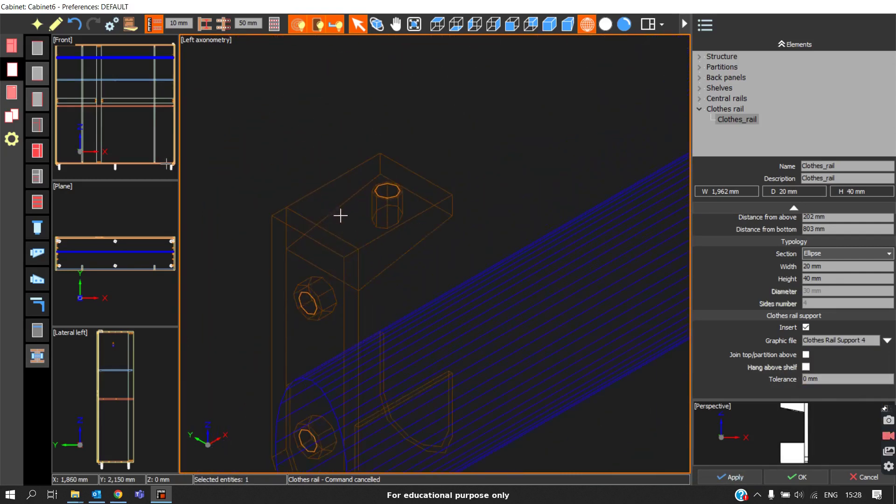
pyautogui.scroll(-2, 392, 192)
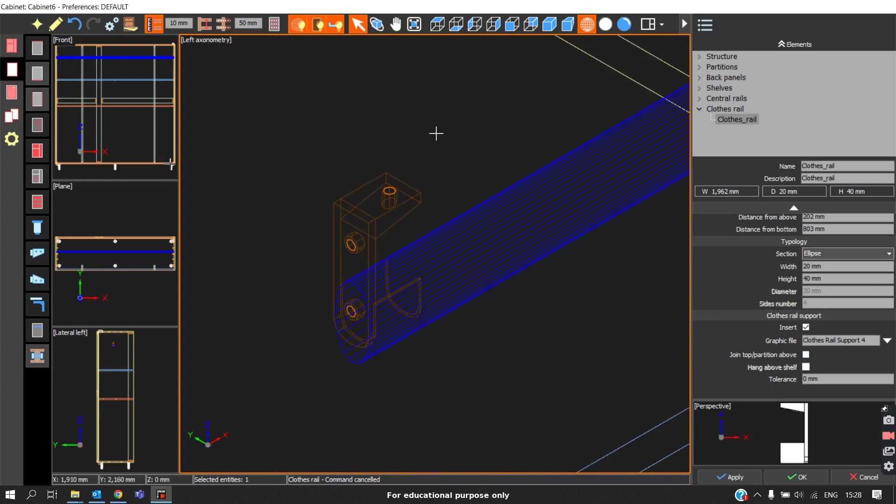
pyautogui.scroll(-2, 448, 154)
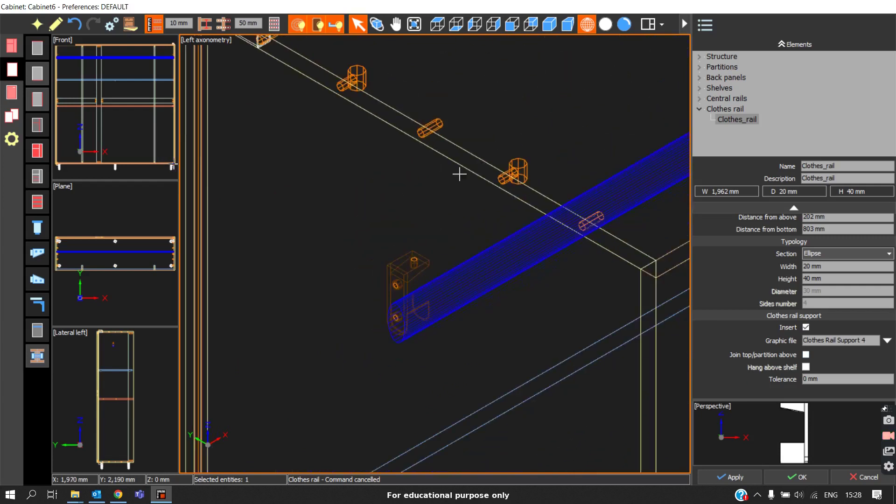
pyautogui.click(805, 356)
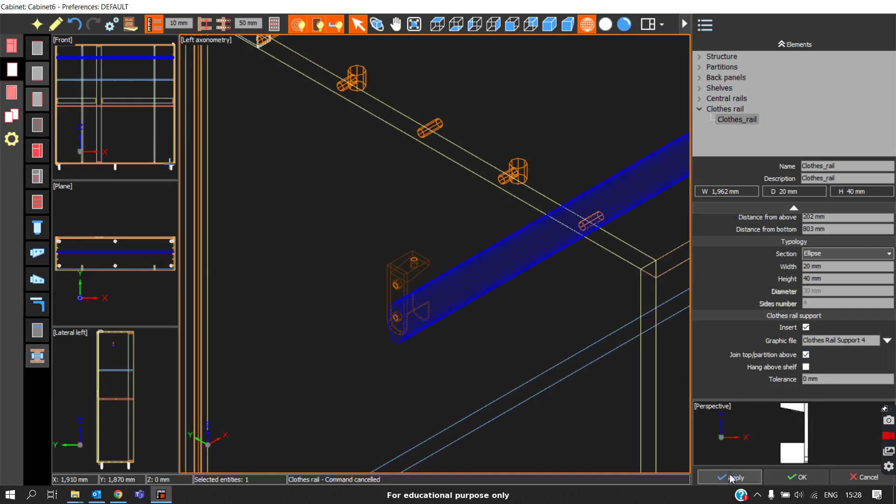
pyautogui.moveTo(476, 224); pyautogui.dragTo(423, 173)
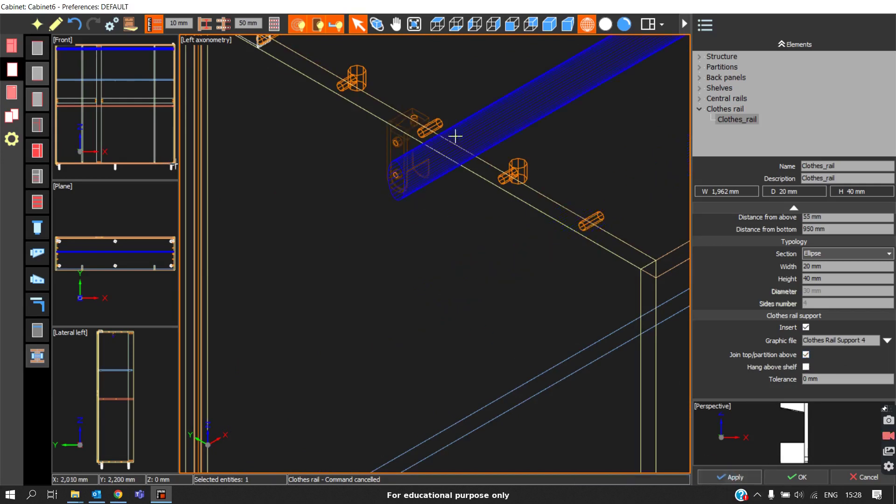
pyautogui.scroll(2, 422, 131)
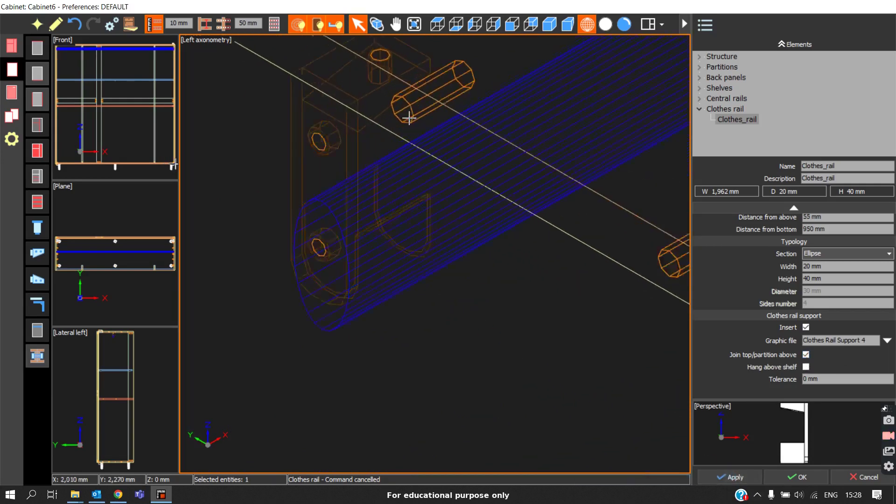
pyautogui.scroll(-2, 377, 178)
pyautogui.scroll(-1, 366, 176)
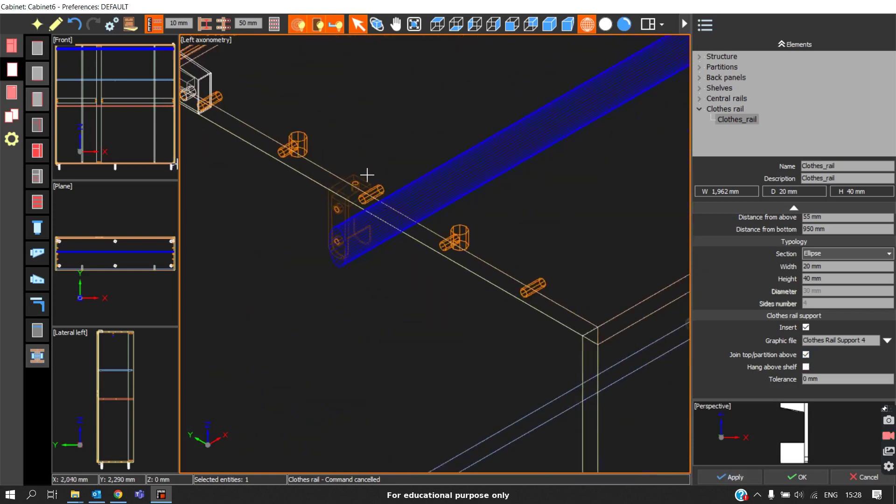
pyautogui.scroll(-1, 426, 152)
pyautogui.scroll(-1, 511, 160)
pyautogui.scroll(-1, 392, 240)
pyautogui.moveTo(392, 240); pyautogui.dragTo(368, 258, button='middle')
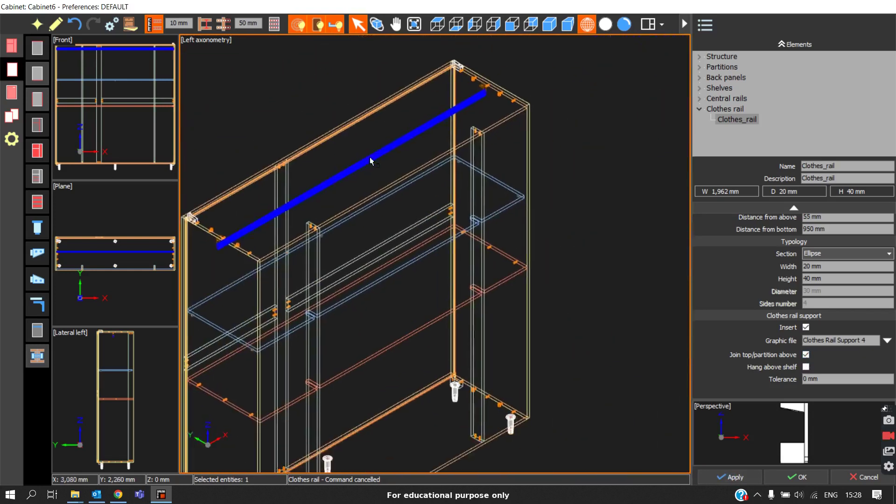